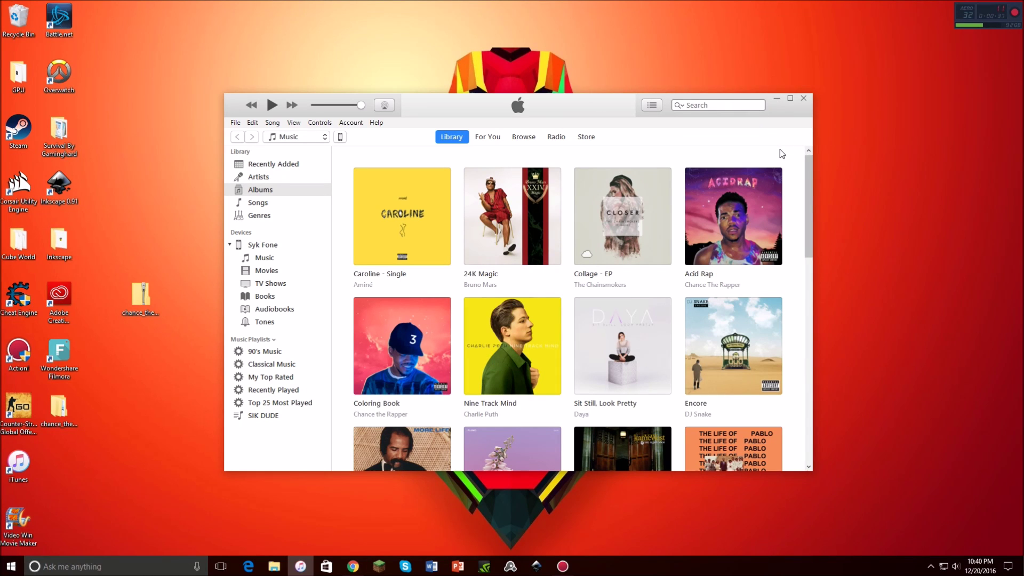
# - Nudge the iTunes window up and to the left
pyautogui.moveTo(548, 118)
pyautogui.moveTo(725, 227)
pyautogui.moveTo(592, 109); pyautogui.dragTo(580, 89)
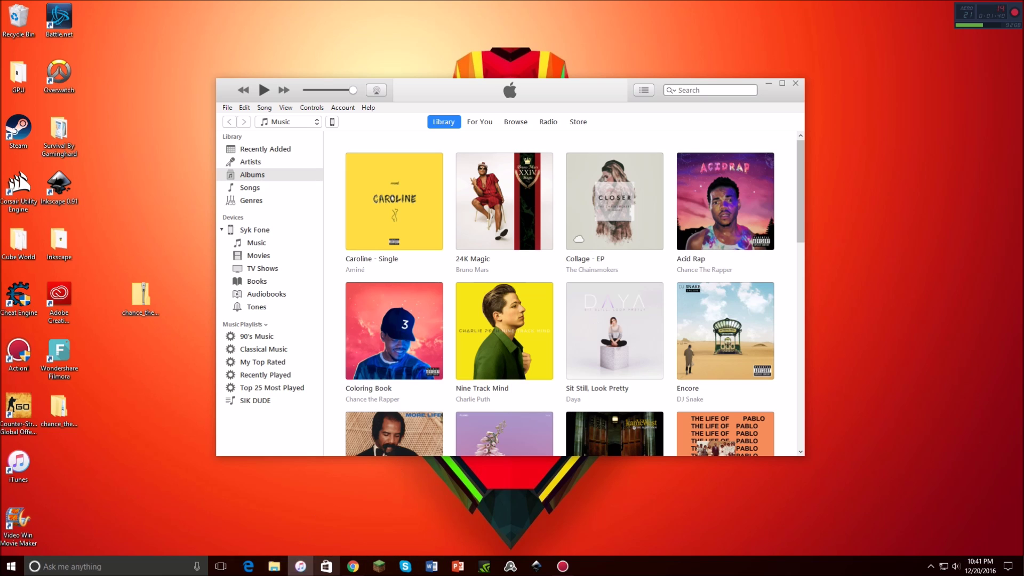
# - Reposition the Acid Rap download page, scroll through its tracklist, then close the browser
pyautogui.click(353, 567)
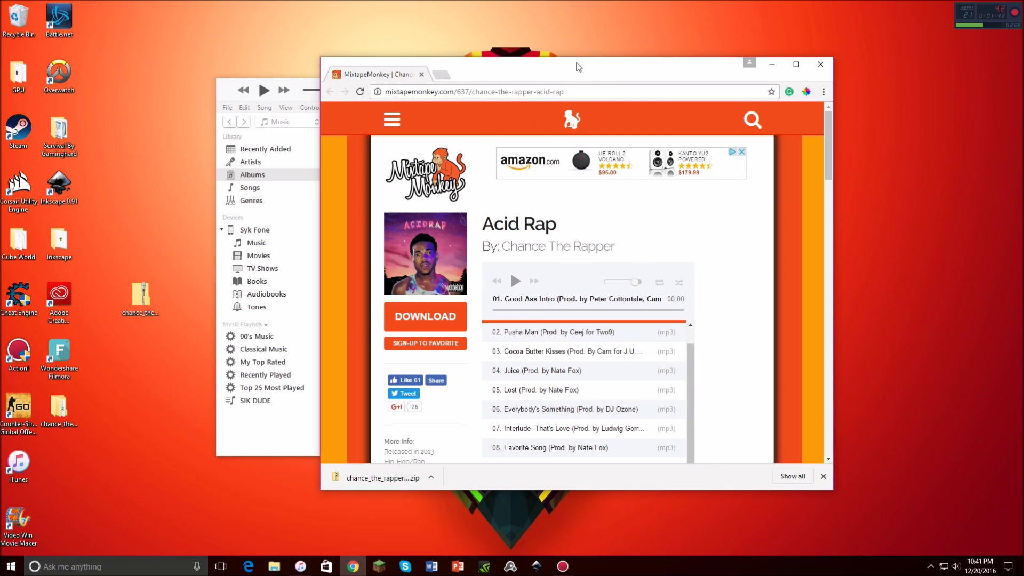
pyautogui.moveTo(609, 75); pyautogui.dragTo(550, 61)
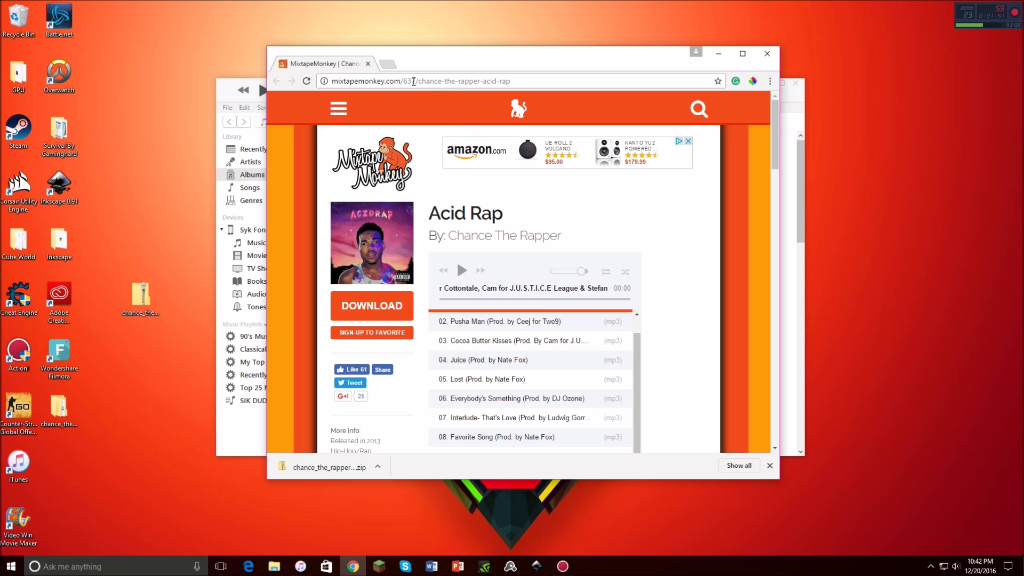
pyautogui.moveTo(498, 56)
pyautogui.mouseDown()
pyautogui.moveTo(478, 35)
pyautogui.moveTo(480, 56)
pyautogui.mouseUp()
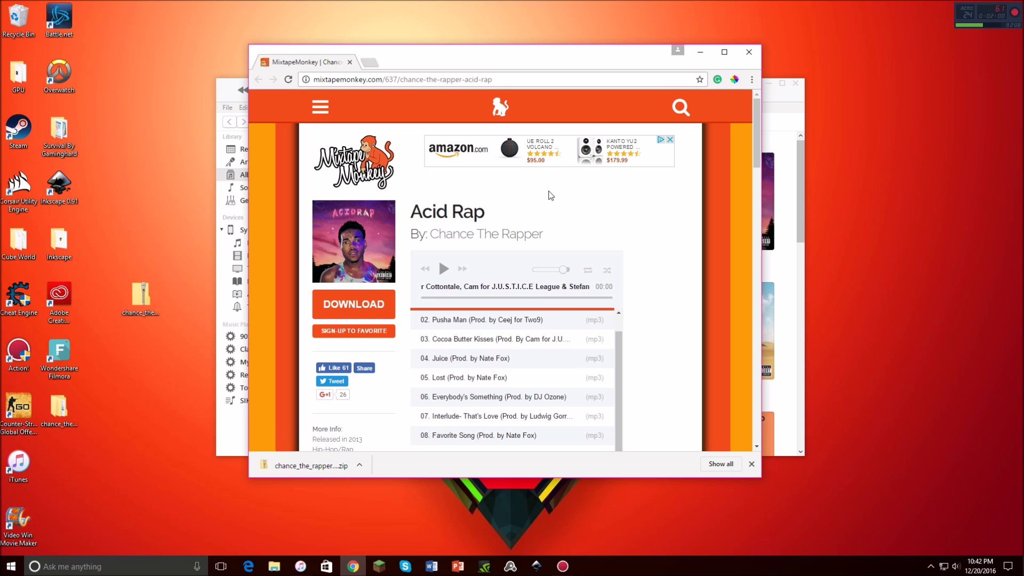
pyautogui.scroll(-2, 588, 189)
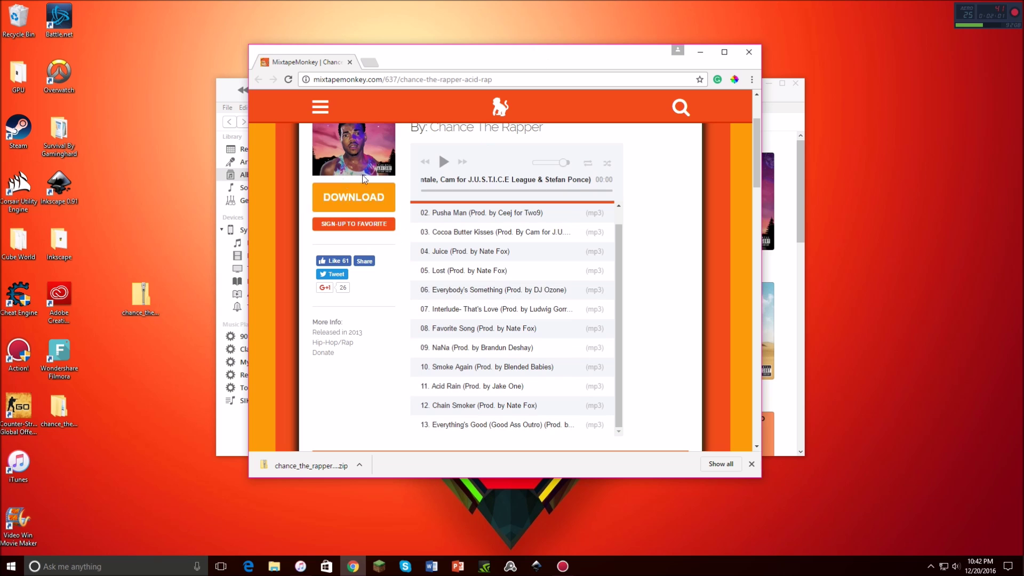
pyautogui.scroll(-4, 434, 361)
pyautogui.scroll(2, 600, 249)
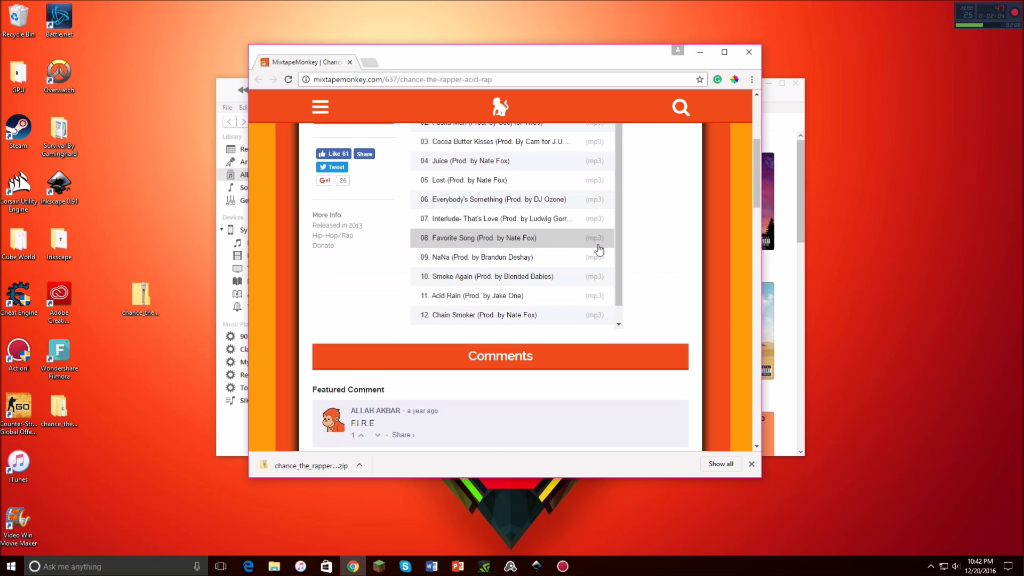
pyautogui.scroll(4, 600, 250)
pyautogui.scroll(-3, 677, 275)
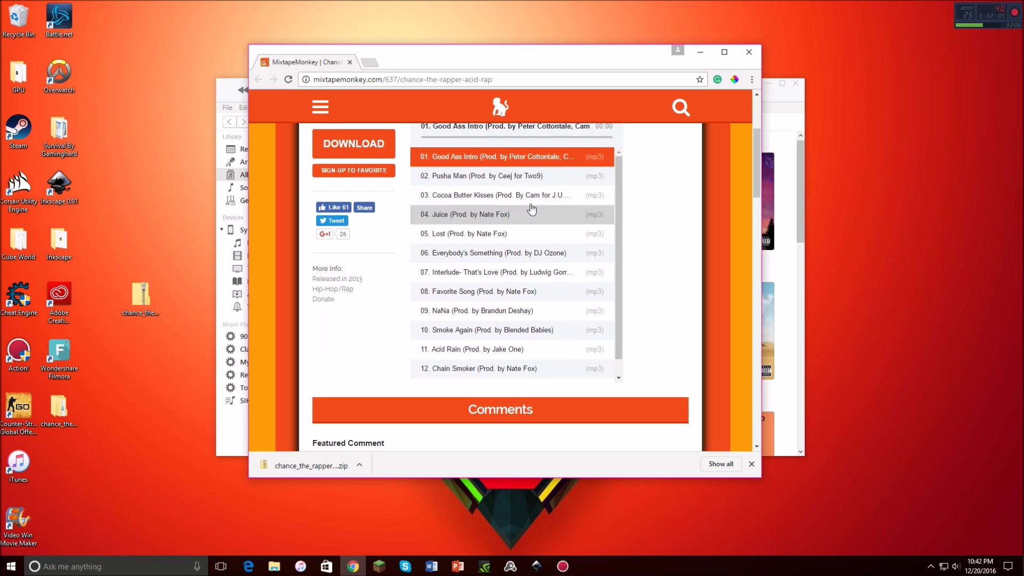
pyautogui.scroll(3, 560, 256)
pyautogui.scroll(-2, 587, 306)
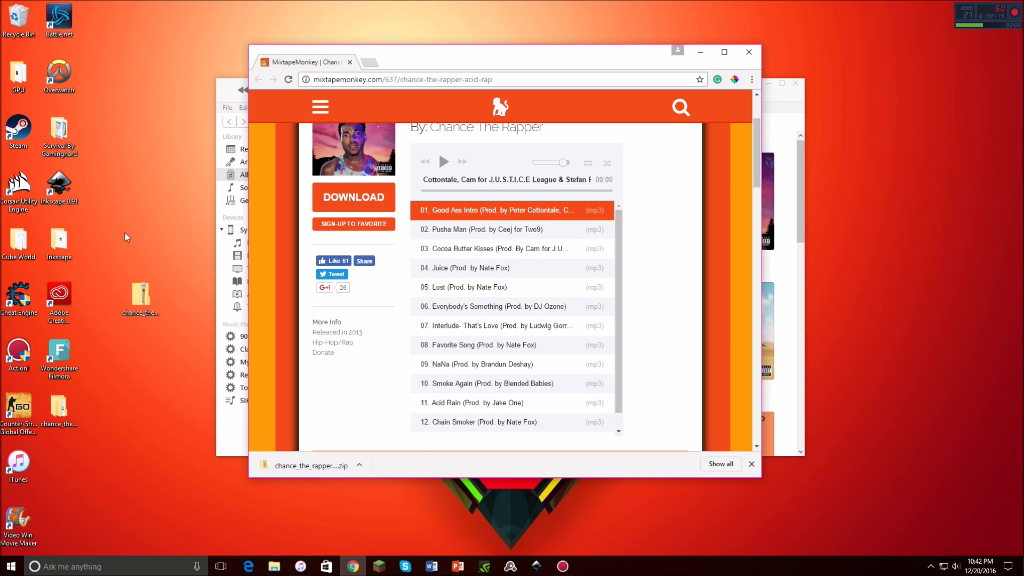
pyautogui.click(749, 51)
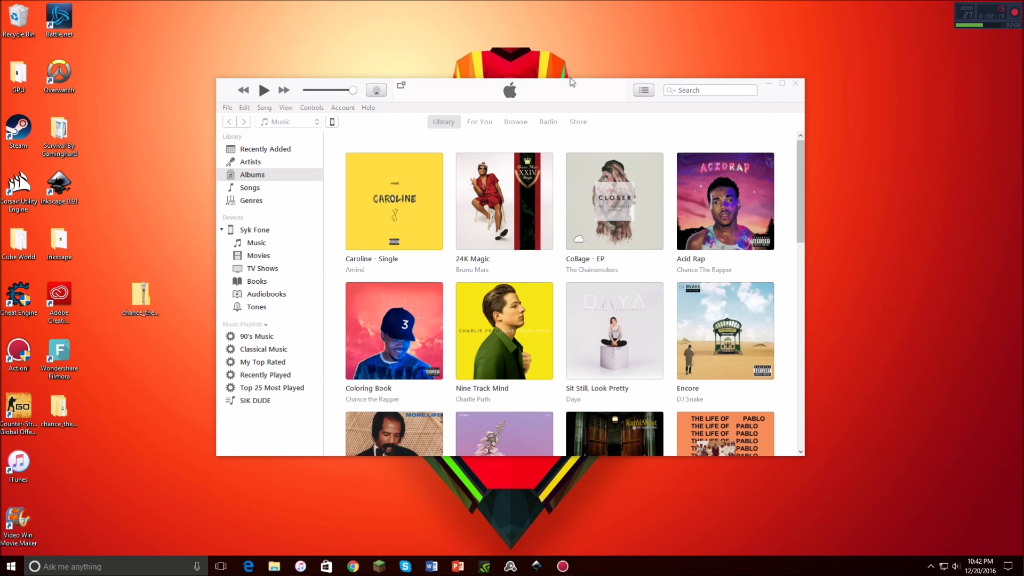
pyautogui.moveTo(587, 87); pyautogui.dragTo(648, 87)
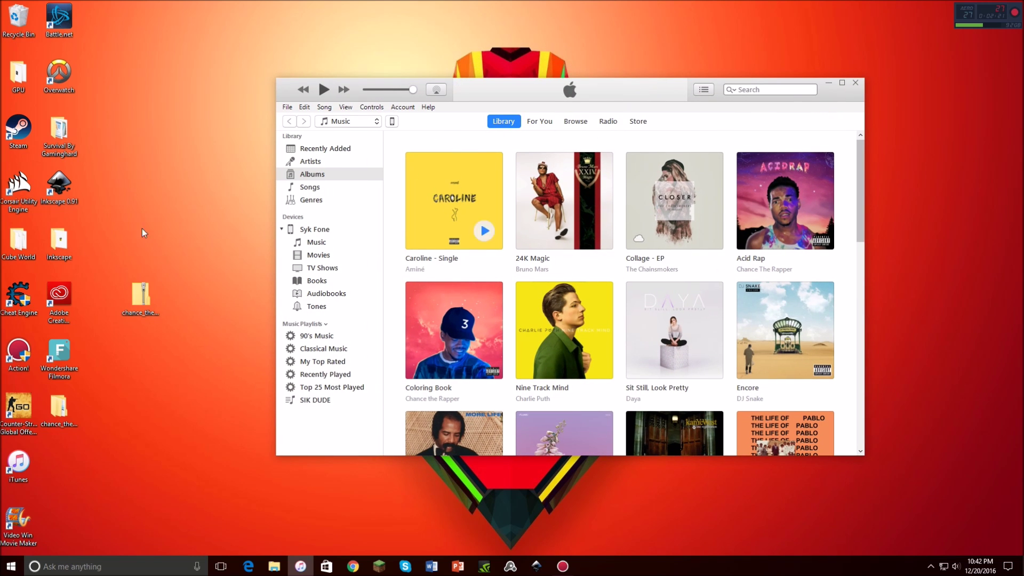
pyautogui.rightClick(139, 299)
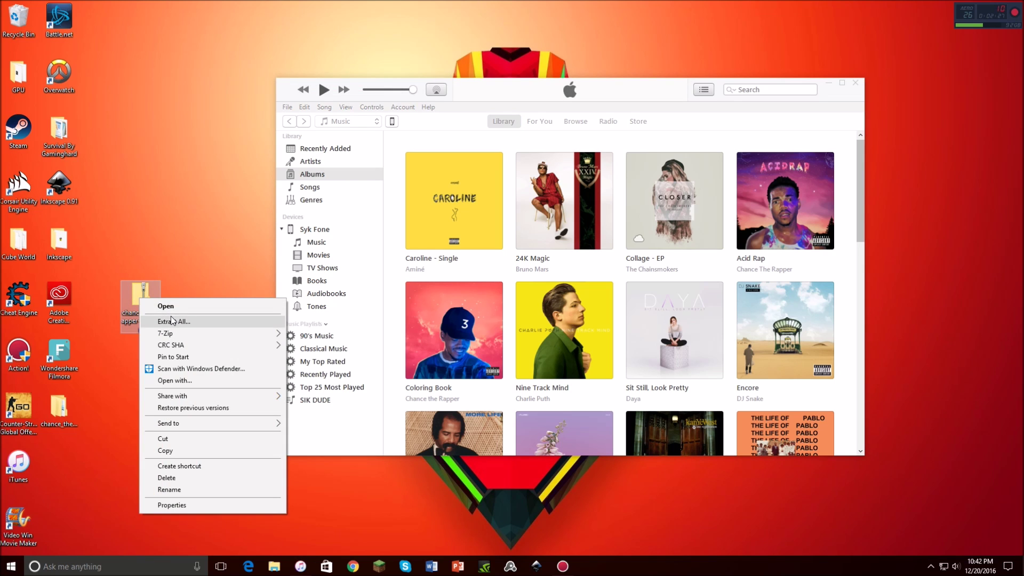
pyautogui.moveTo(170, 333)
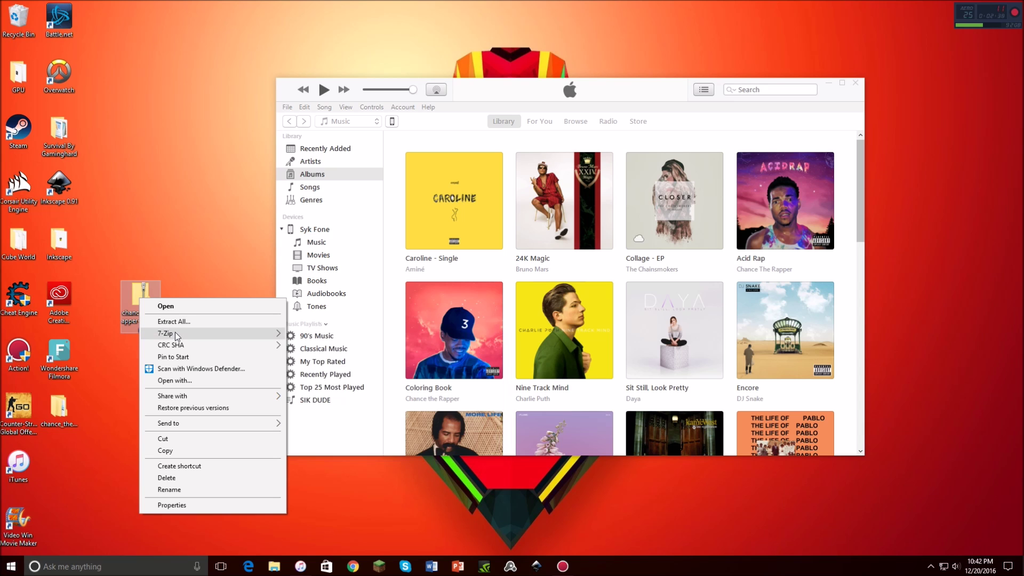
pyautogui.click(319, 358)
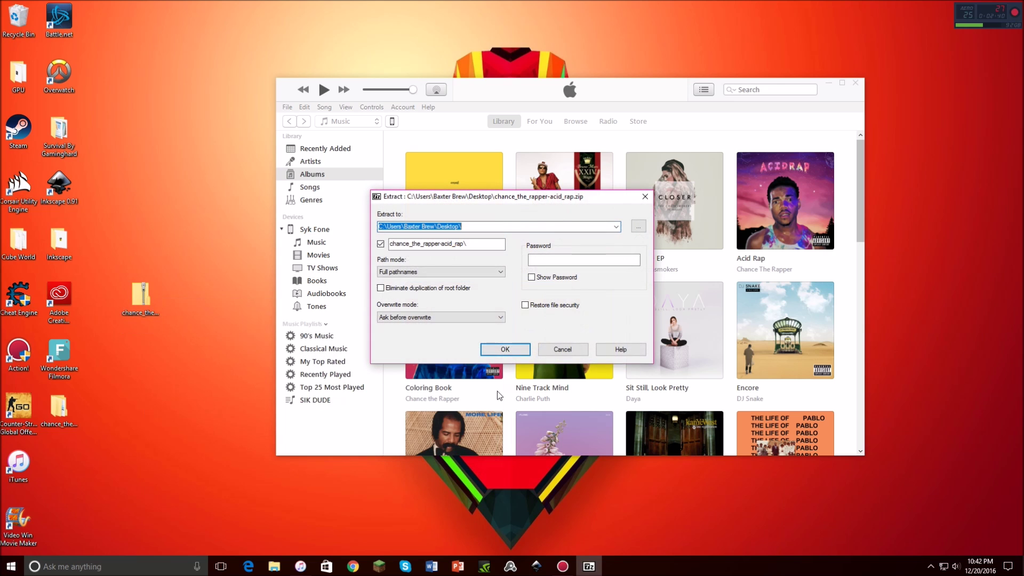
pyautogui.click(644, 199)
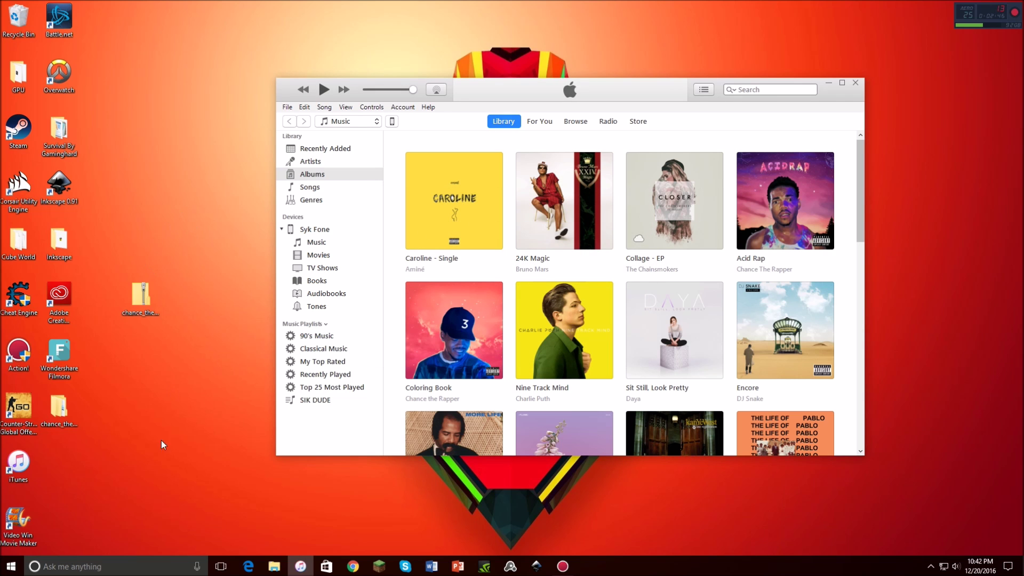
pyautogui.doubleClick(58, 410)
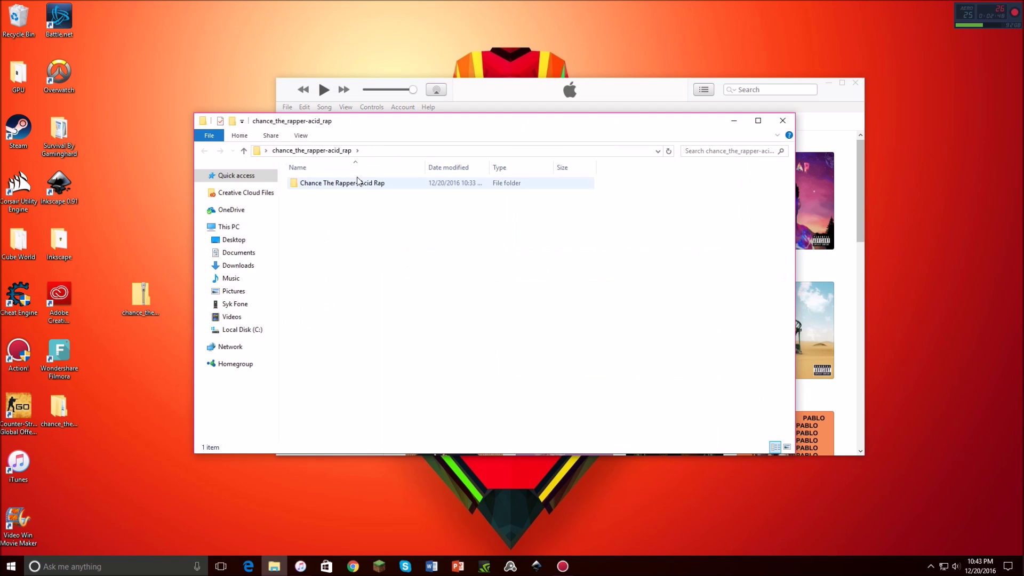
pyautogui.doubleClick(358, 182)
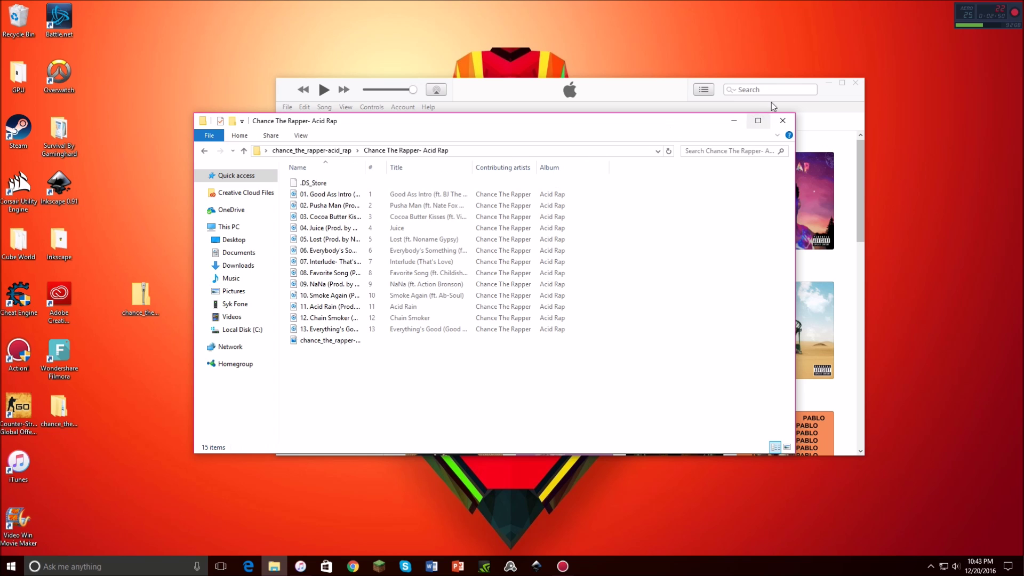
pyautogui.click(782, 122)
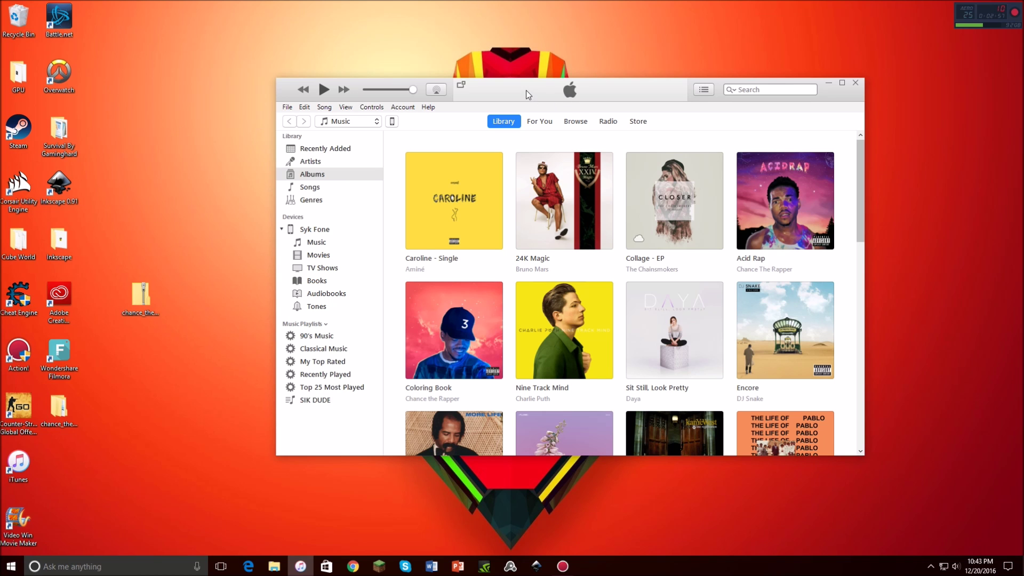
pyautogui.moveTo(526, 91); pyautogui.dragTo(495, 91)
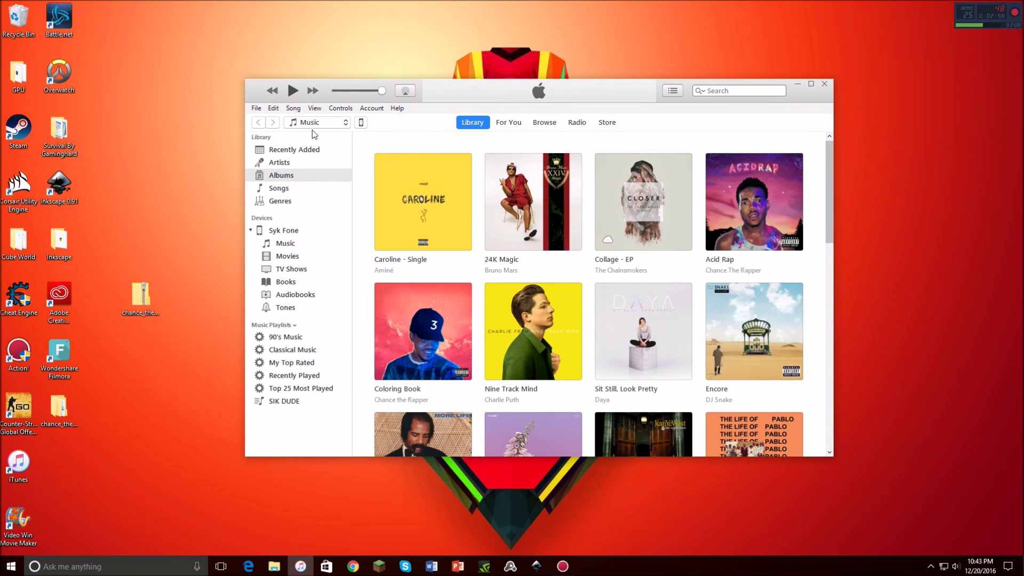
pyautogui.click(258, 109)
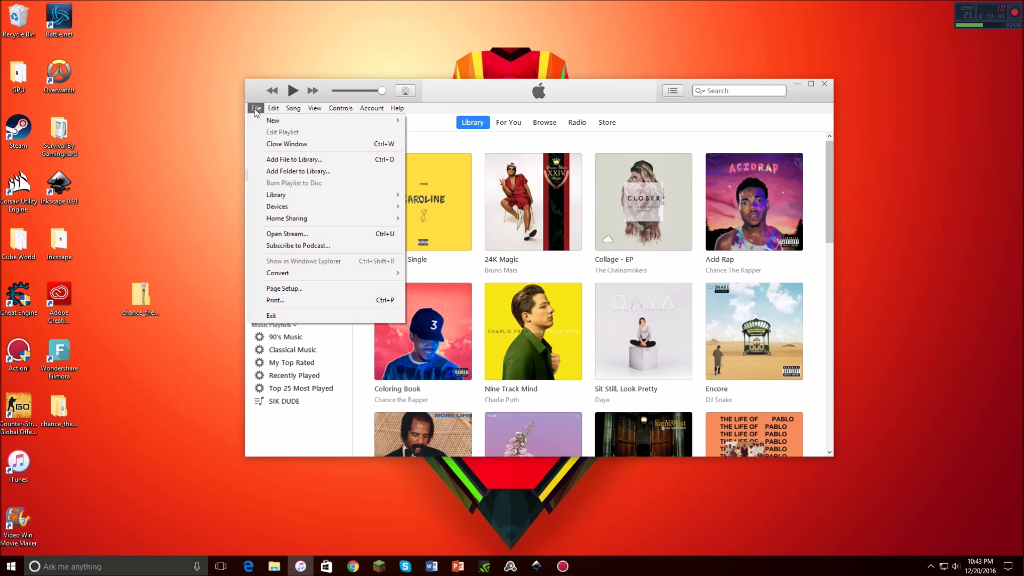
pyautogui.click(321, 174)
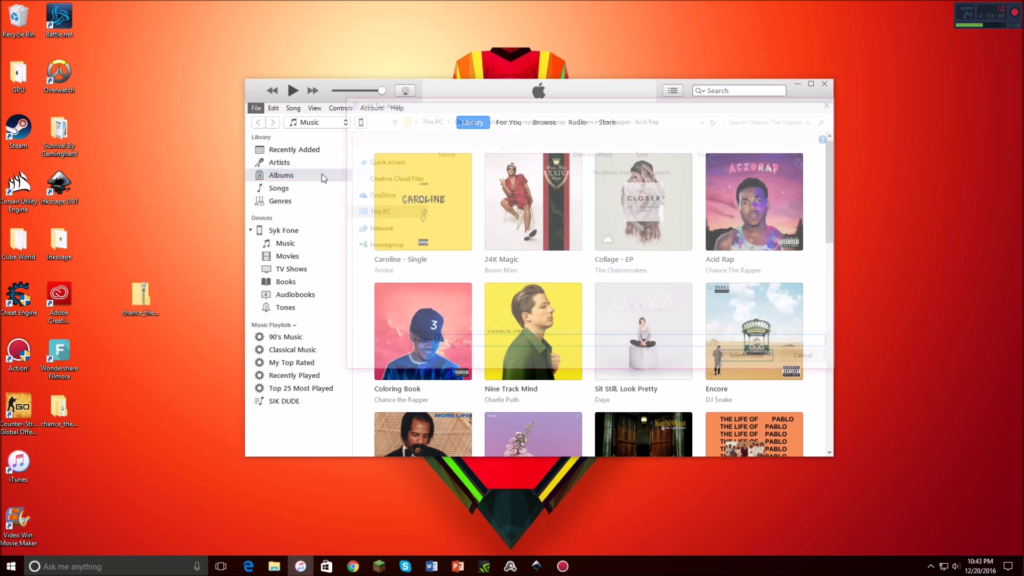
pyautogui.click(371, 225)
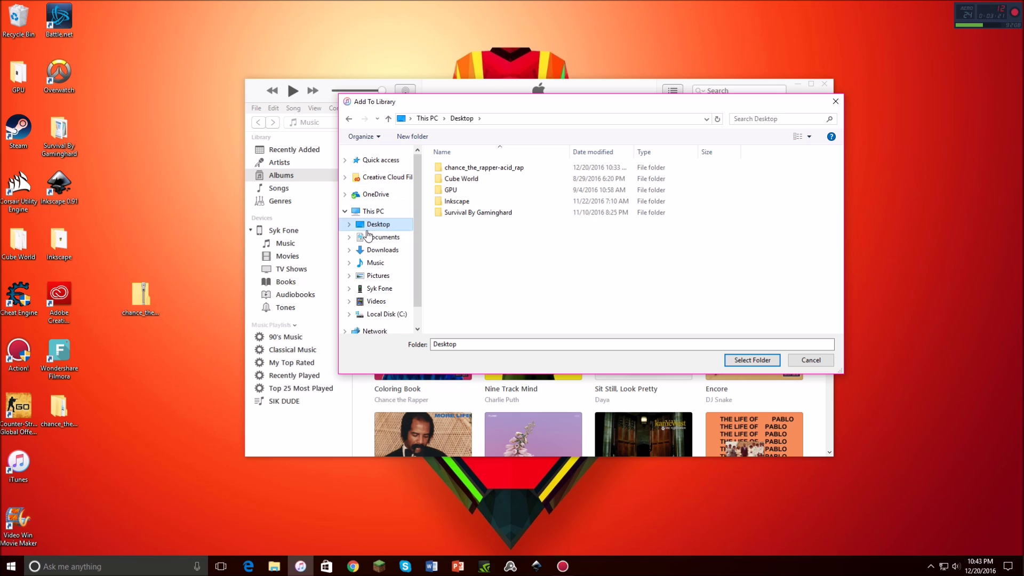
pyautogui.doubleClick(527, 169)
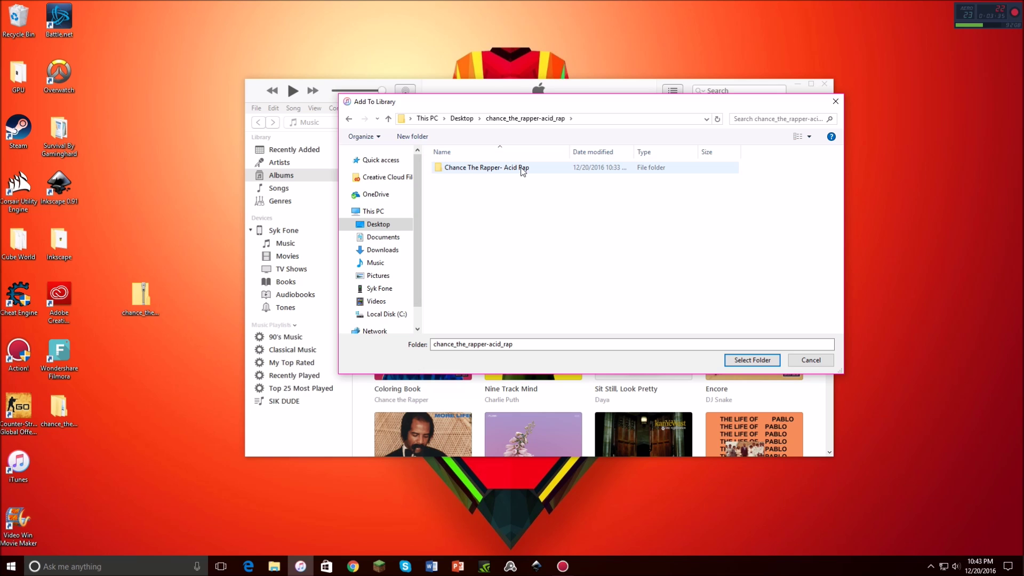
pyautogui.doubleClick(522, 169)
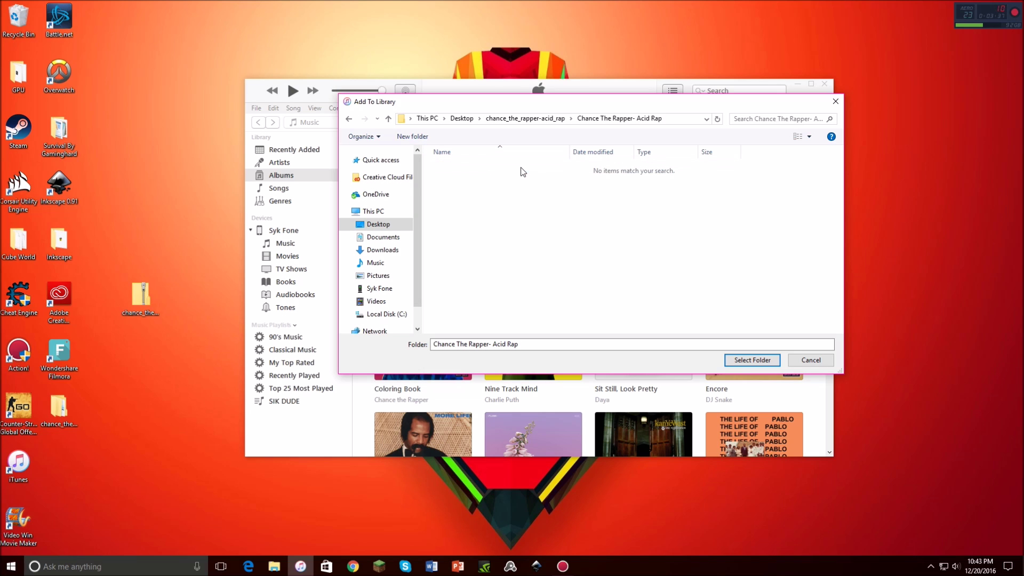
pyautogui.click(835, 102)
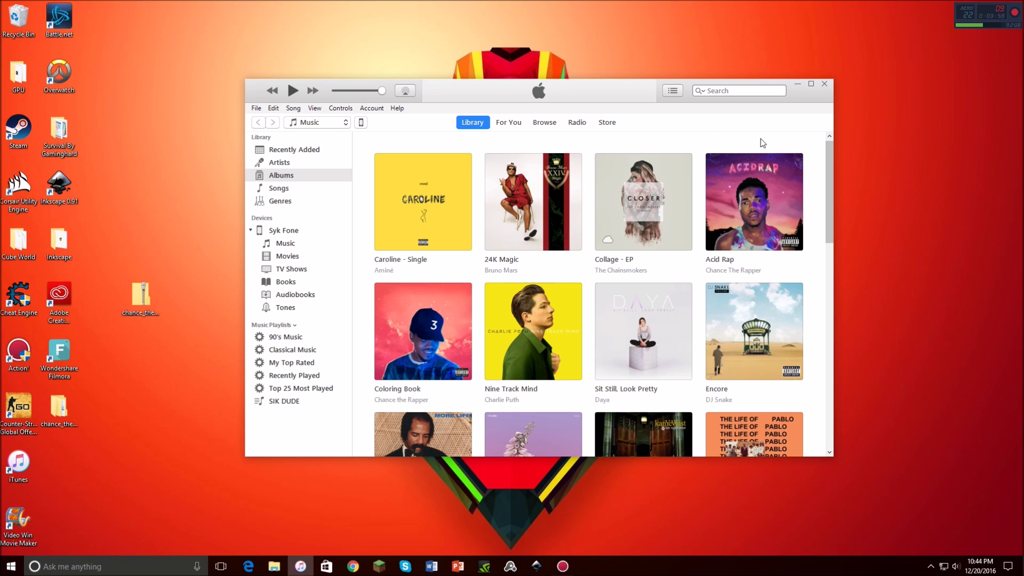
# - Start playing the Acid Rap album, then pause it
pyautogui.moveTo(744, 168)
pyautogui.press('space')
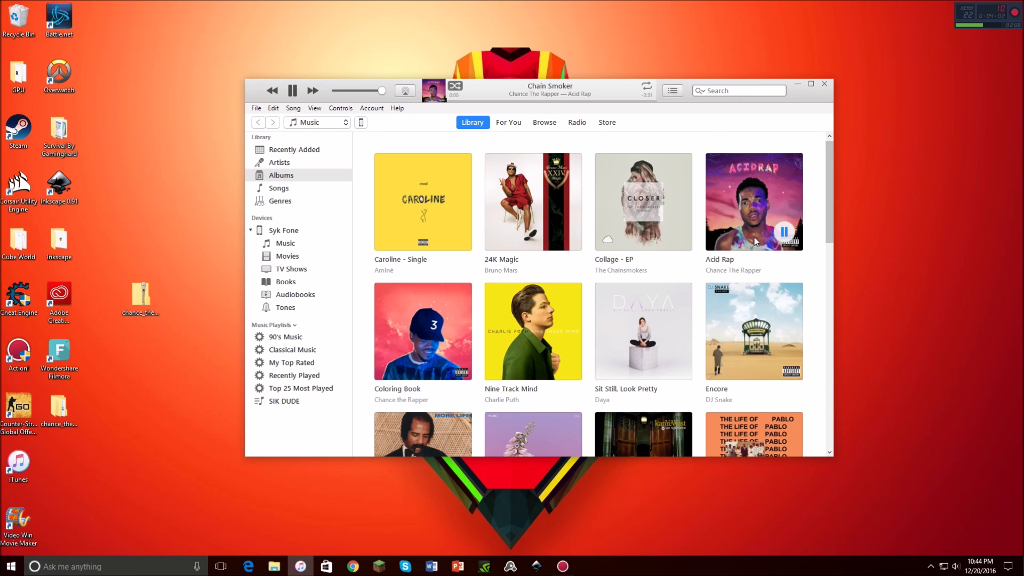
pyautogui.click(784, 233)
# - Expand Acid Rap's 13-track list and play track 3, Cocoa Butter Kisses
pyautogui.click(738, 186)
pyautogui.scroll(-5, 615, 262)
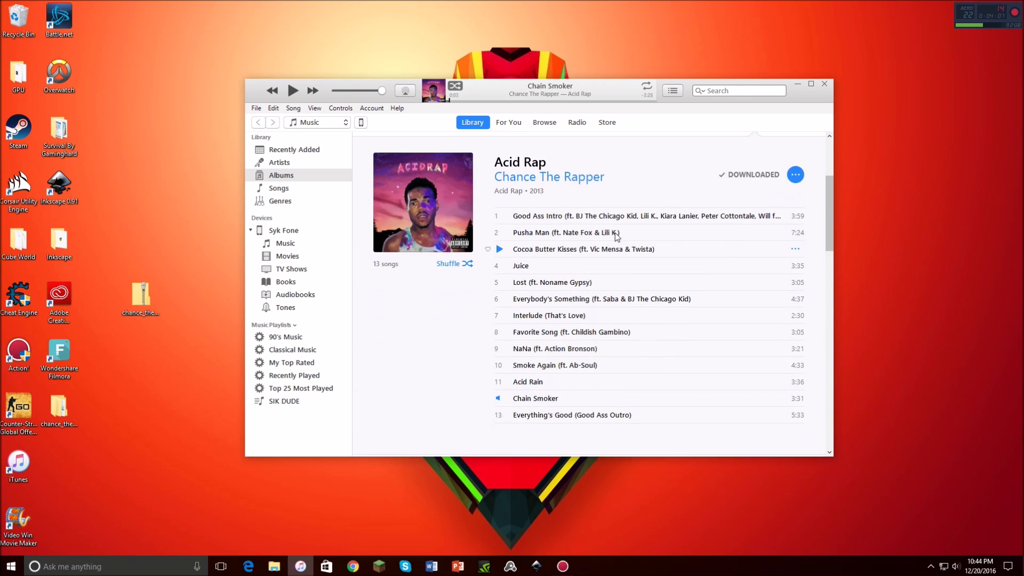
pyautogui.scroll(2, 573, 305)
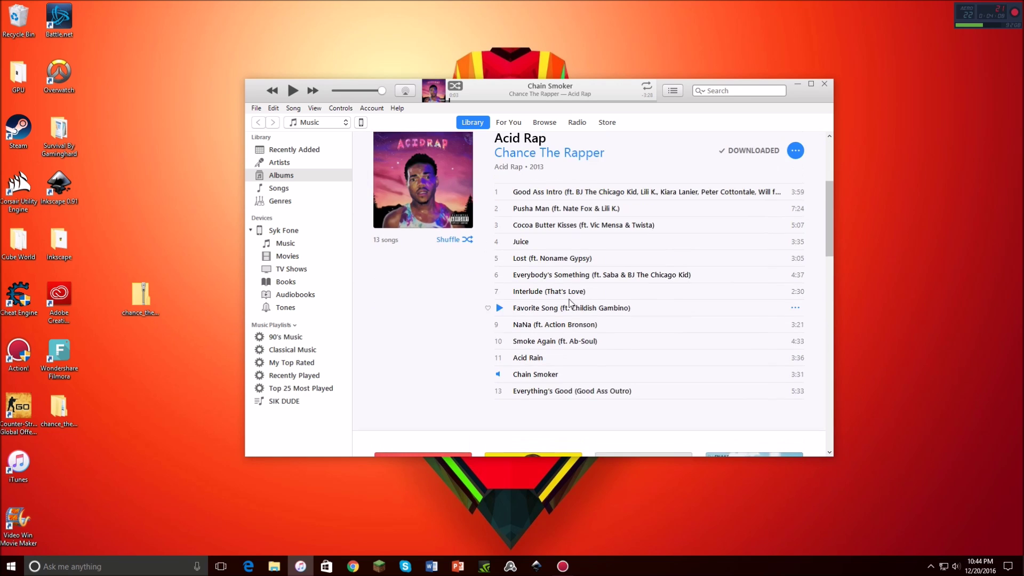
pyautogui.click(500, 227)
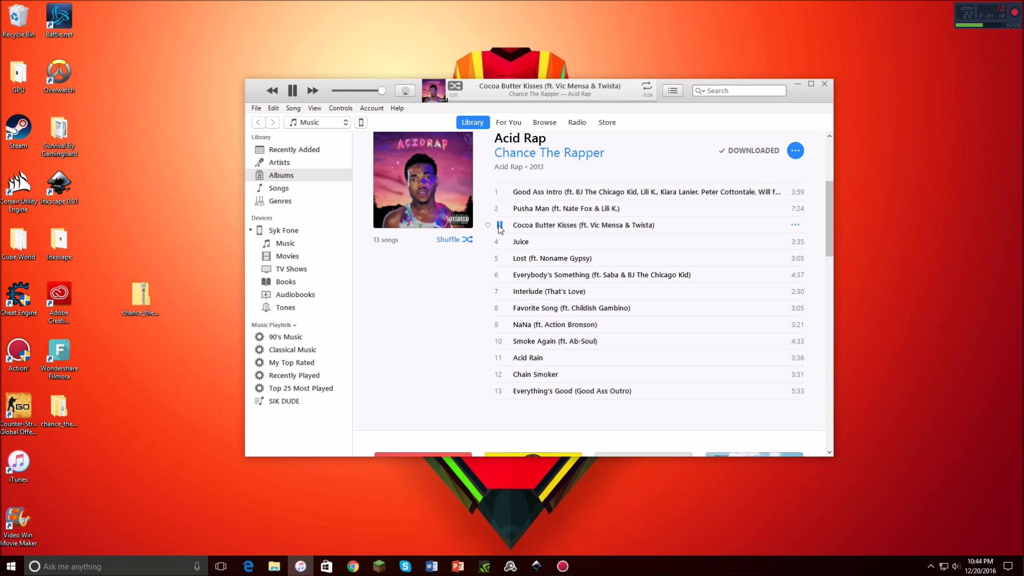
pyautogui.scroll(2, 507, 230)
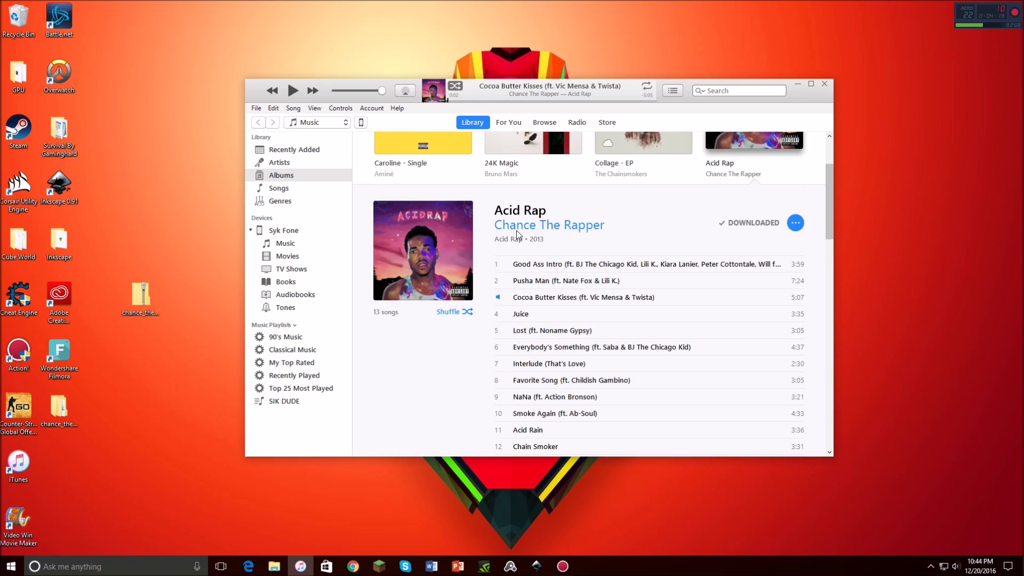
pyautogui.scroll(1, 532, 228)
pyautogui.scroll(-8, 555, 256)
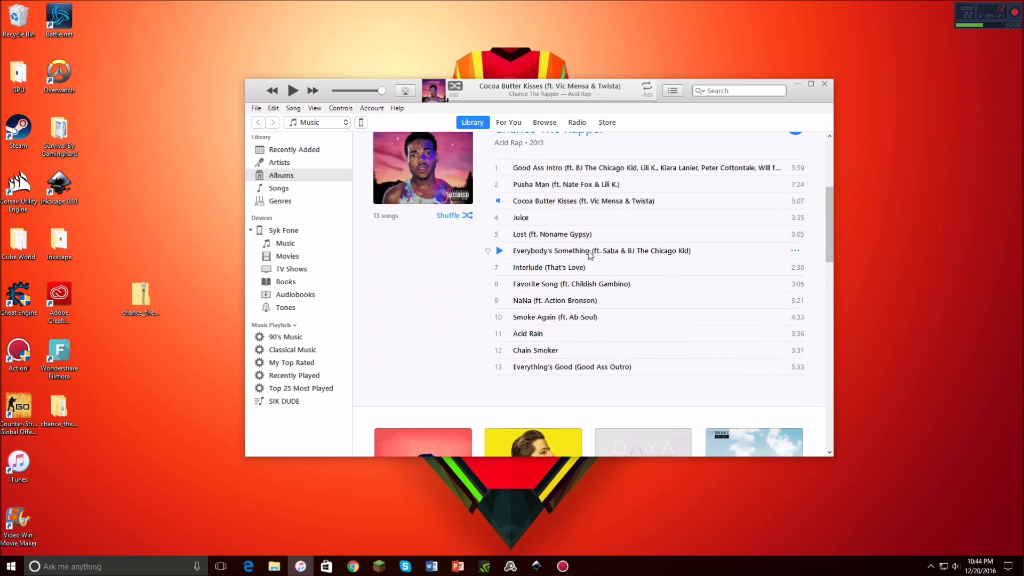
pyautogui.scroll(-6, 575, 285)
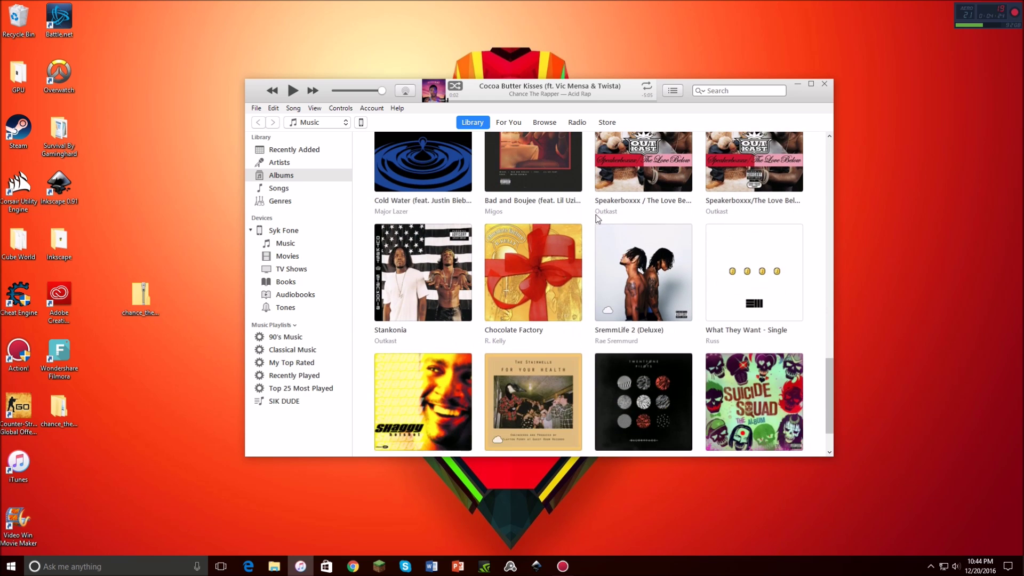
pyautogui.scroll(4, 591, 182)
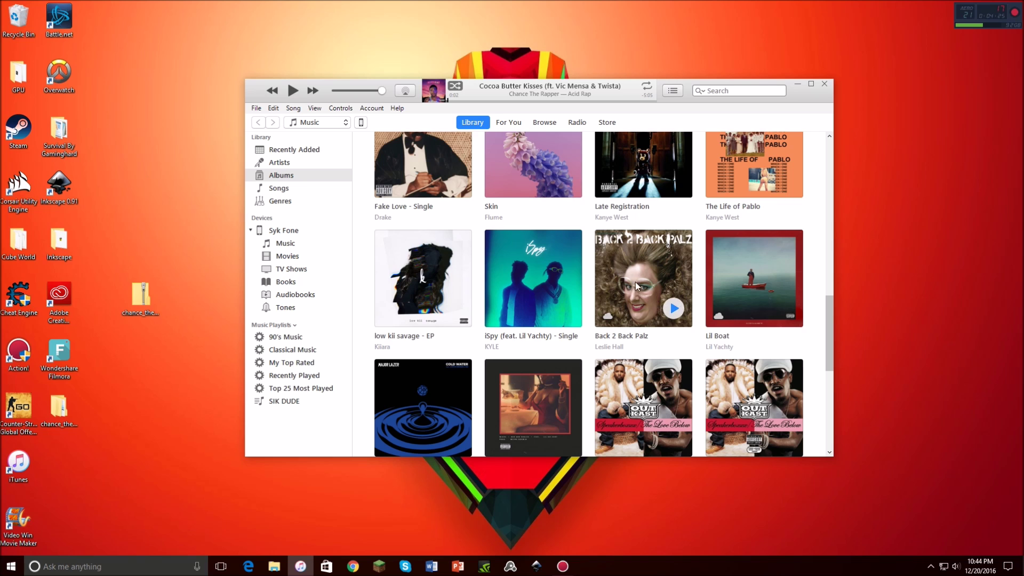
pyautogui.scroll(8, 636, 286)
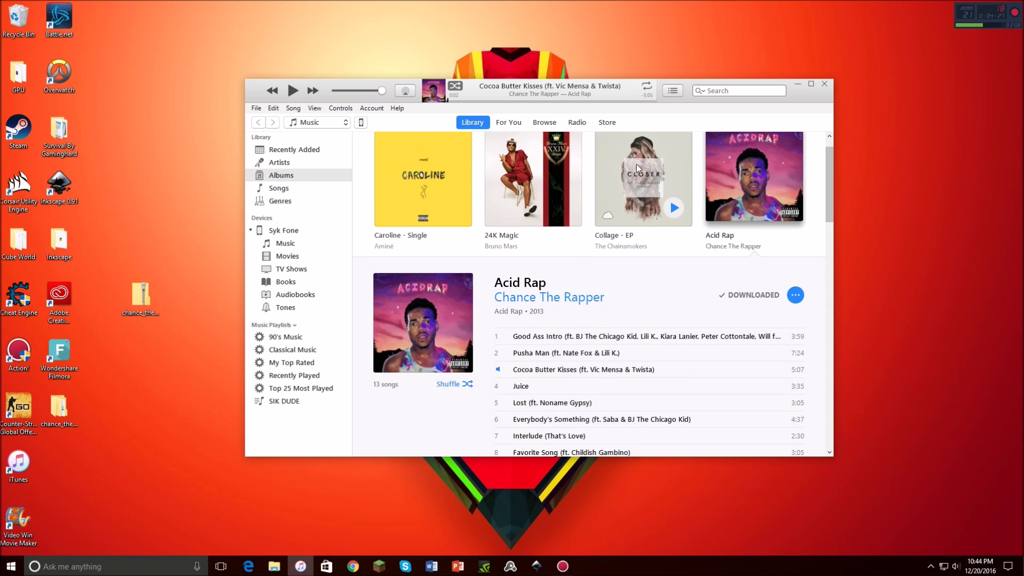
pyautogui.scroll(-4, 585, 286)
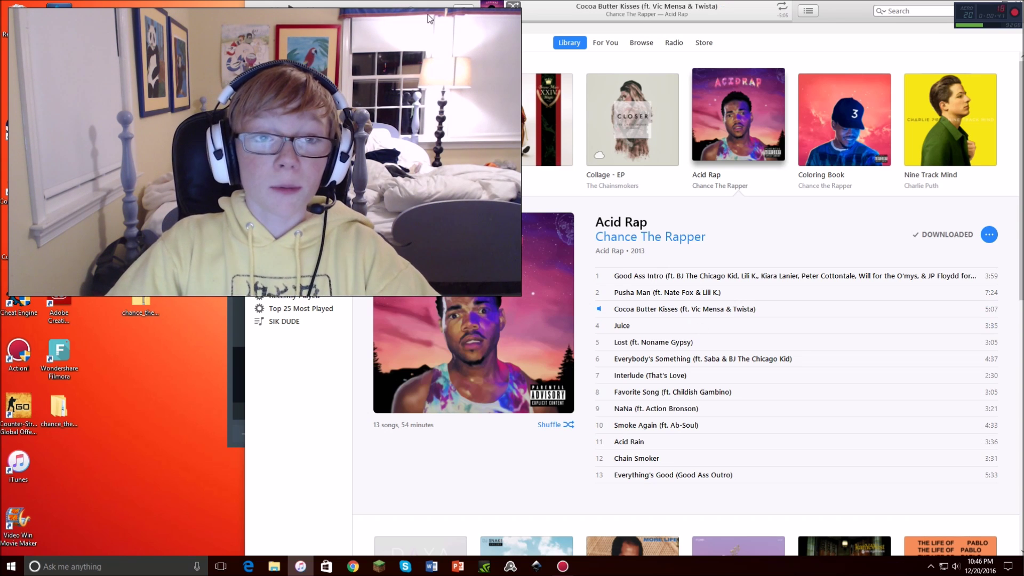
# - Drag the iTunes title bar down to resize the window around the Acid Rap album
pyautogui.moveTo(427, 16); pyautogui.dragTo(358, 90)
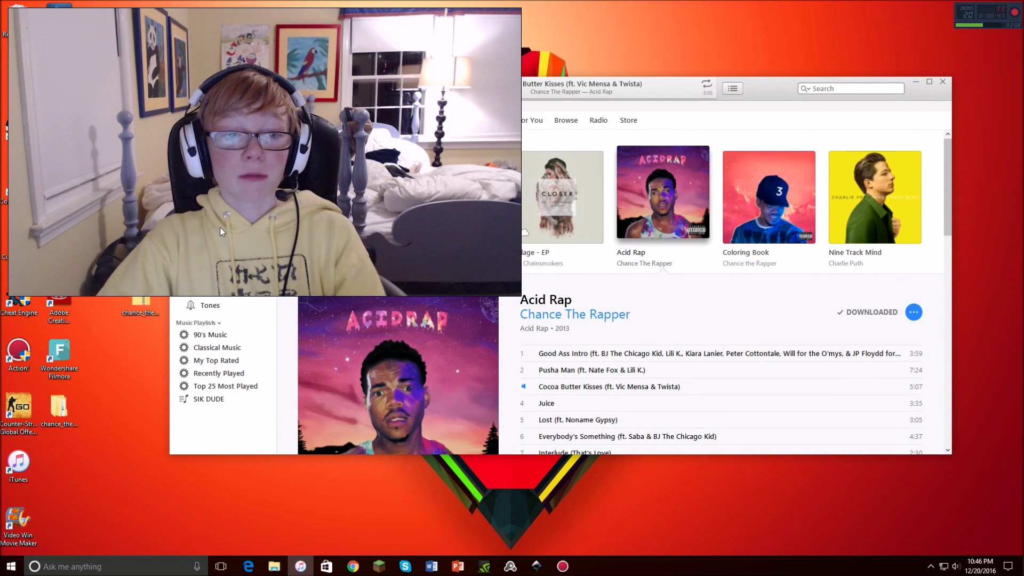
# - Open the connected iPhone's summary page and start syncing the library to it
pyautogui.click(287, 123)
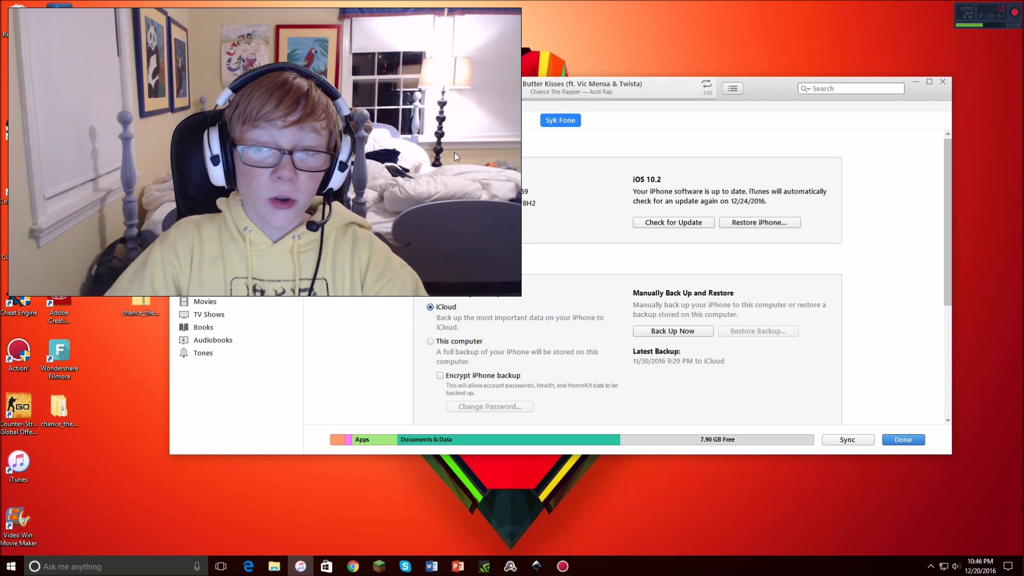
pyautogui.scroll(-4, 538, 210)
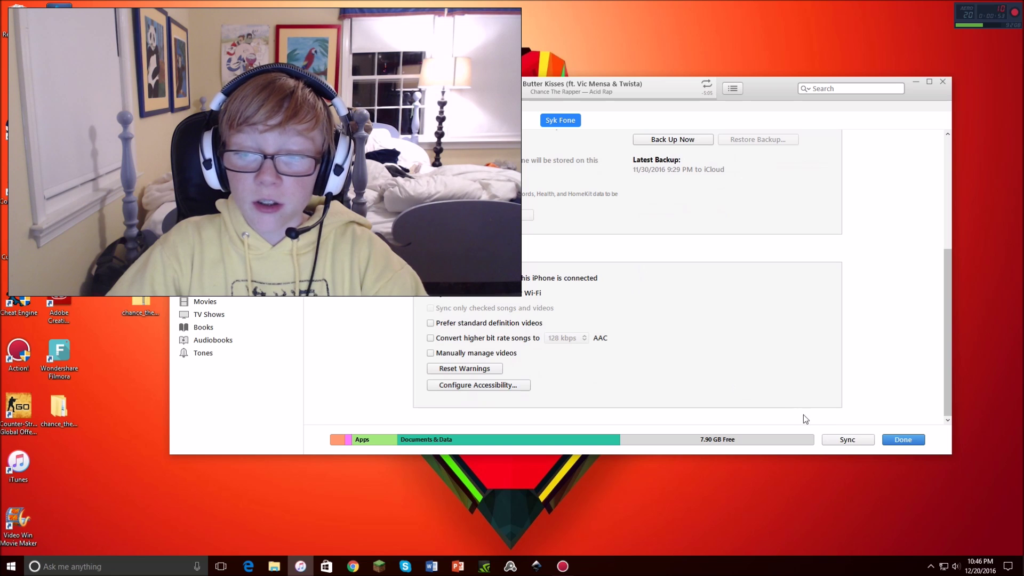
pyautogui.click(848, 440)
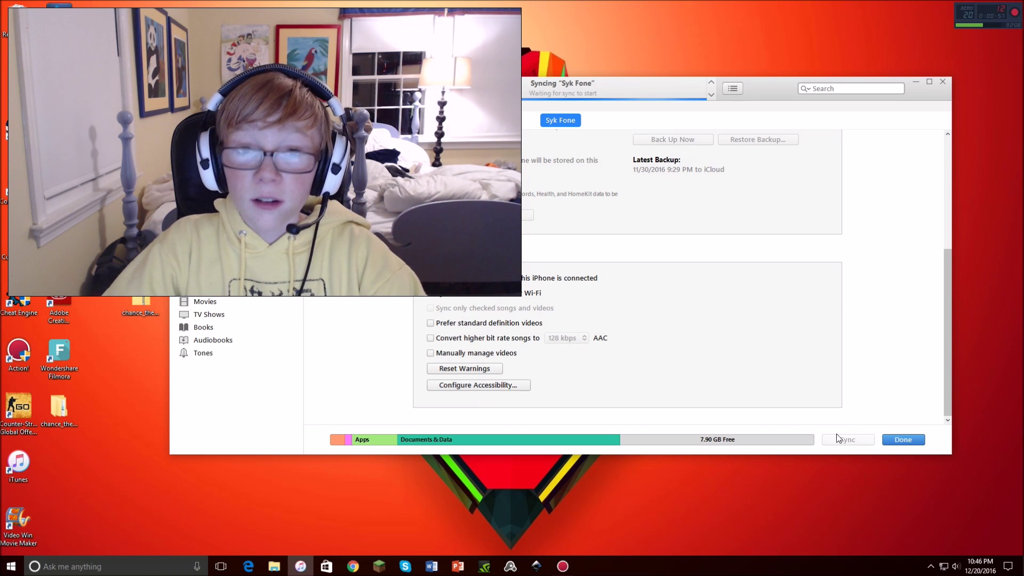